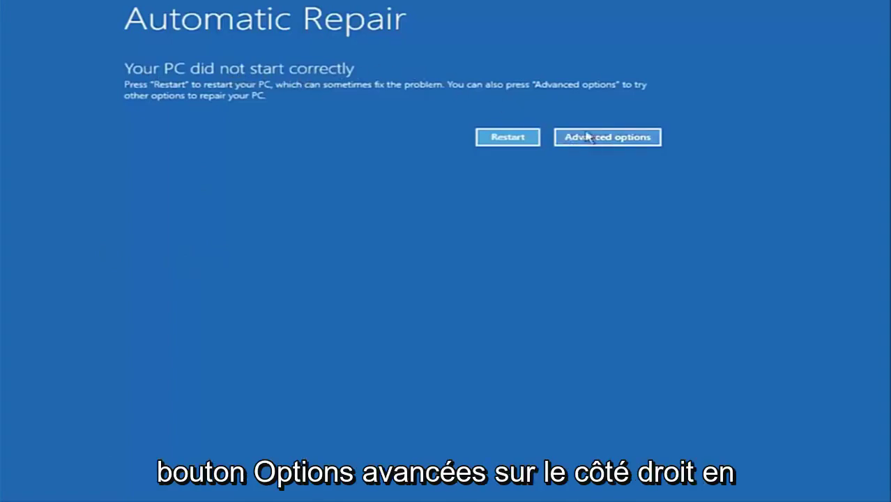
Launch the administrator Command Prompt through Advanced options, Troubleshoot, then Advanced options
left_click(607, 140)
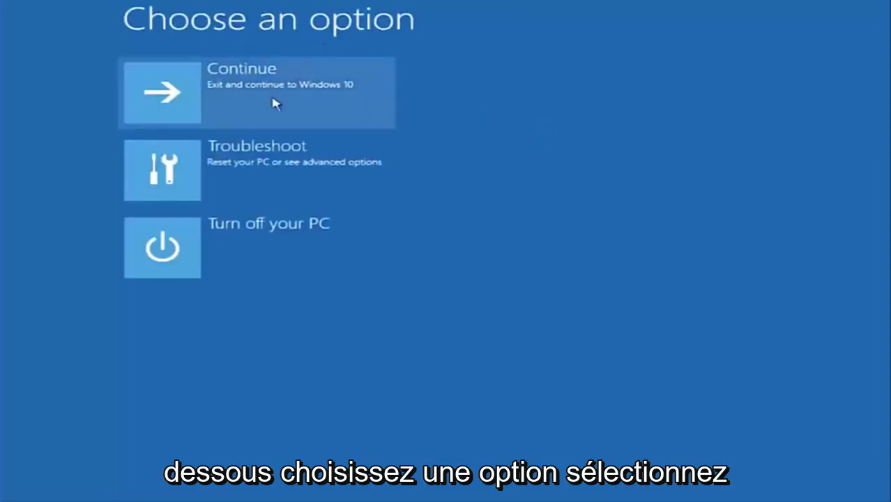
left_click(216, 172)
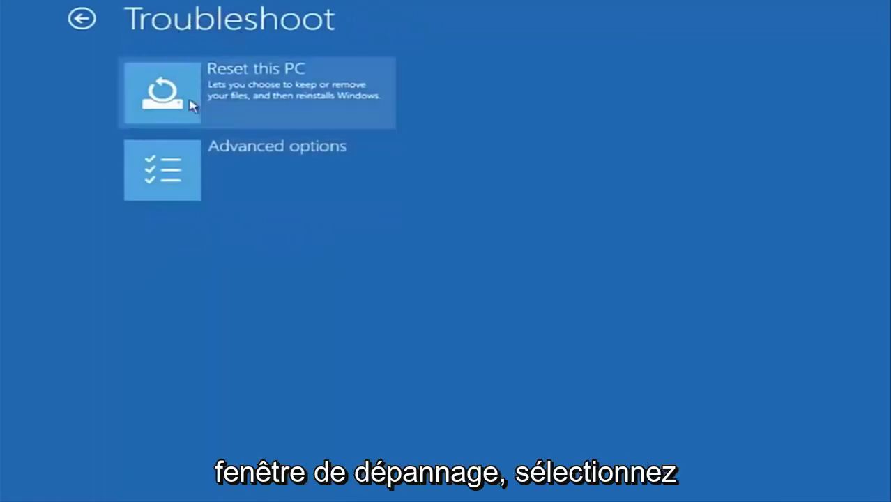
left_click(207, 165)
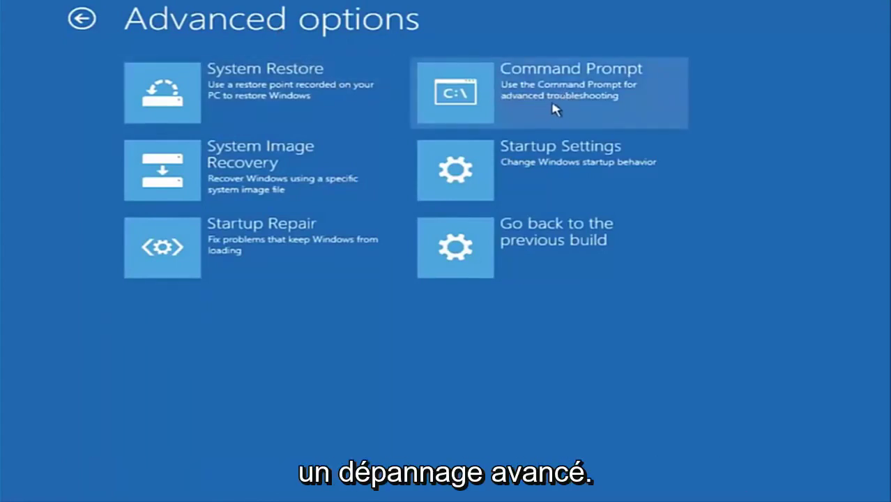
left_click(492, 98)
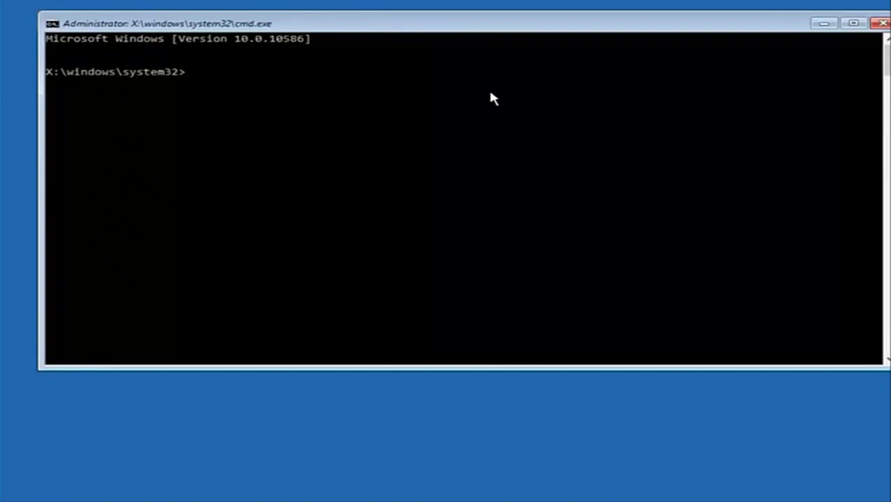
Change to drive C: and run dir to list PerfLogs, Program Files, Users and Windows
type("c")
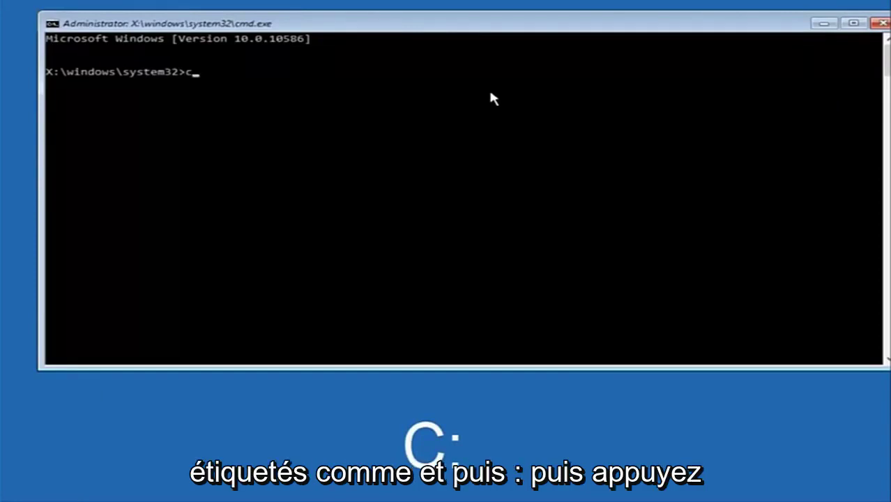
type(":")
key("Return")
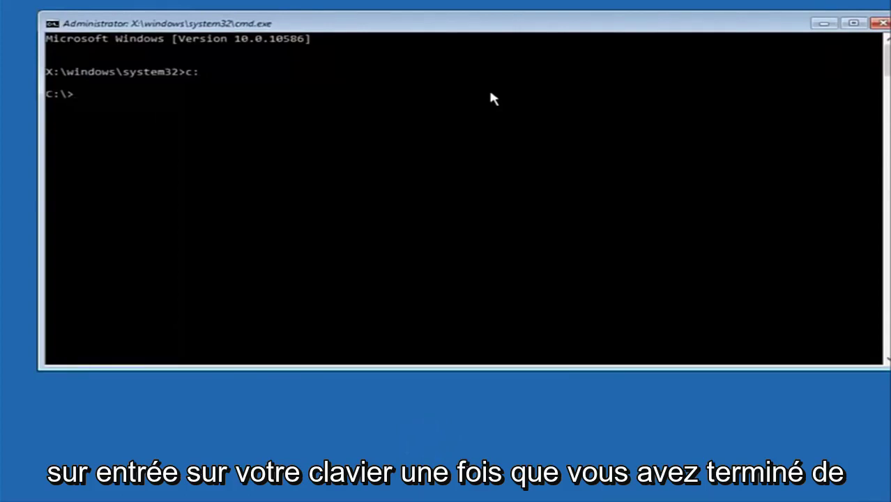
type("dir")
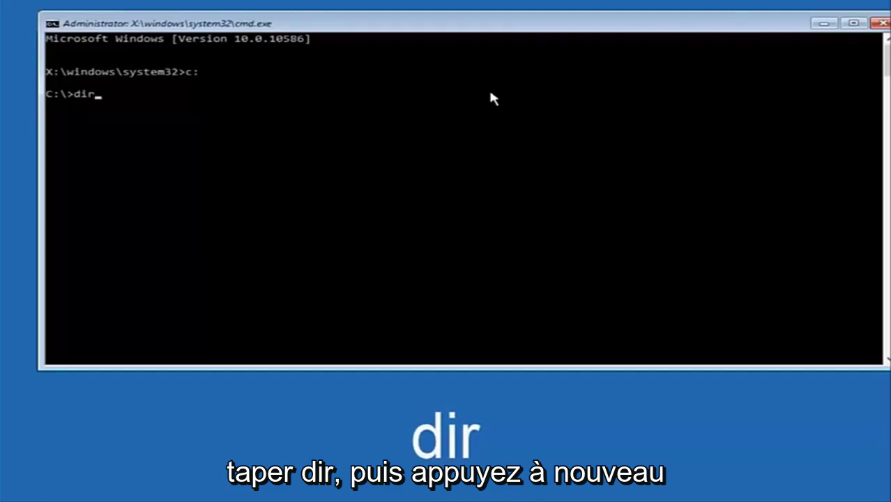
key("Return")
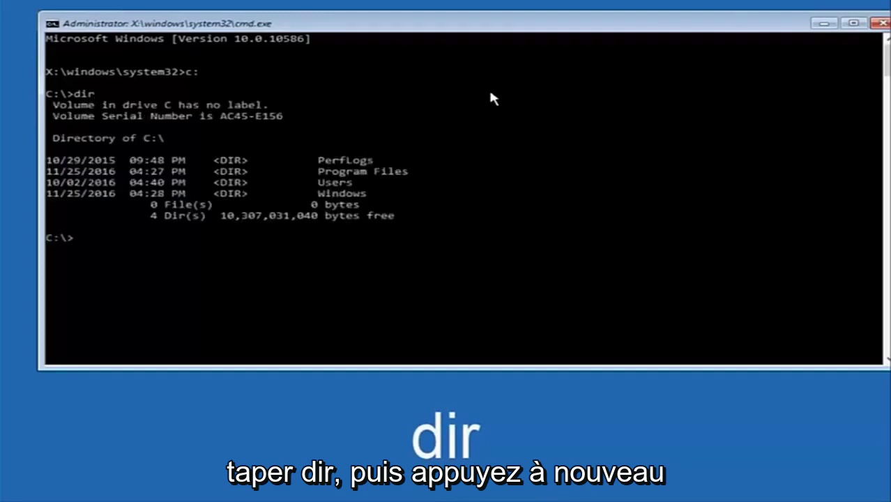
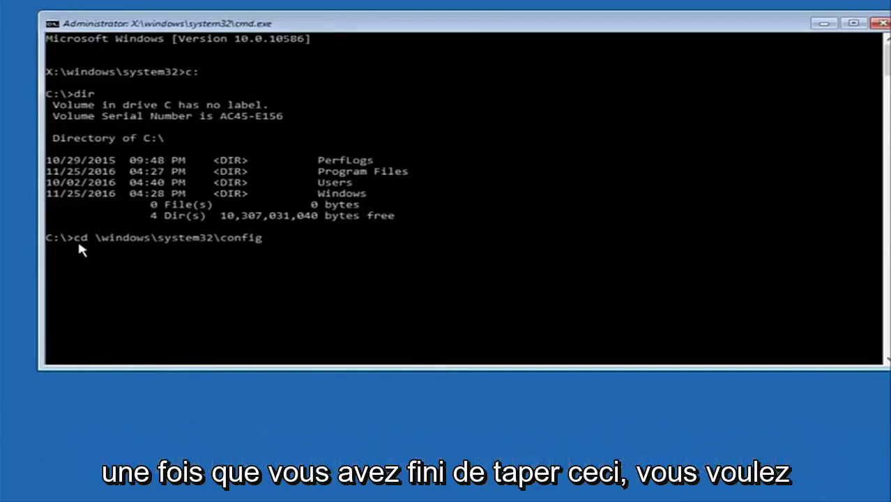
Run cd \windows\system32\config to switch into the config folder on drive C
key("Return")
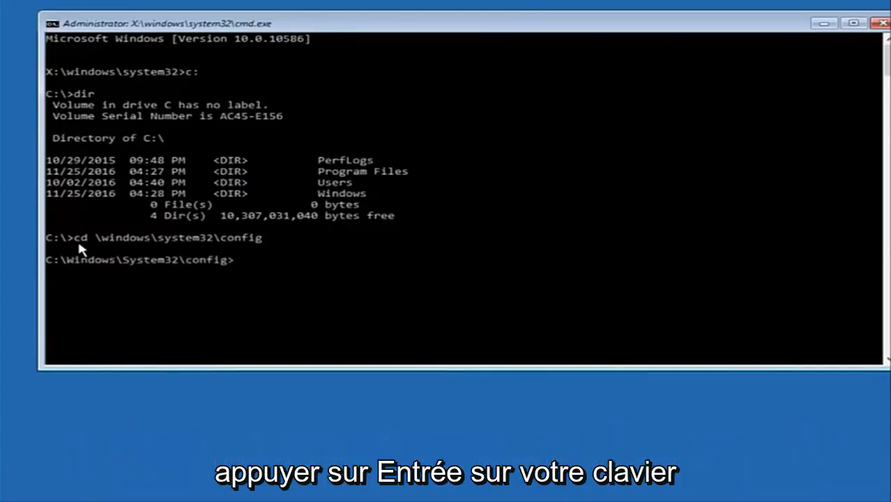
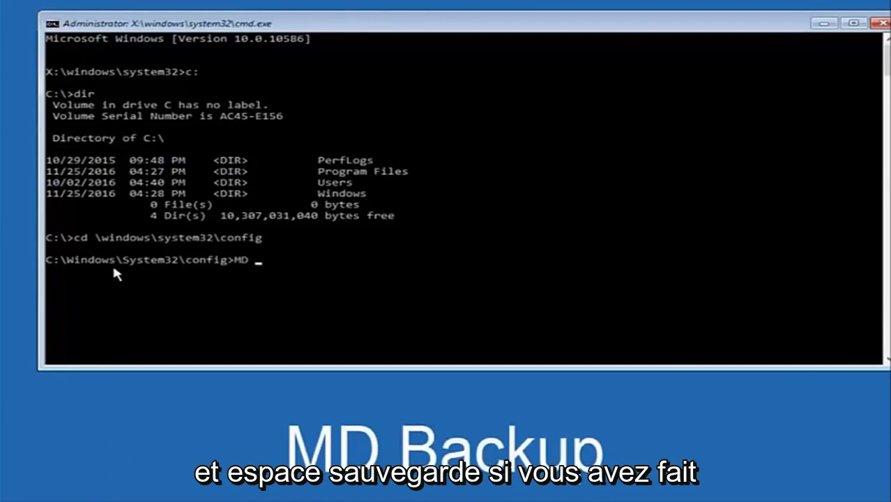
Complete the command 'MD Backup' at the C:\Windows\System32\config prompt
type("Backup")
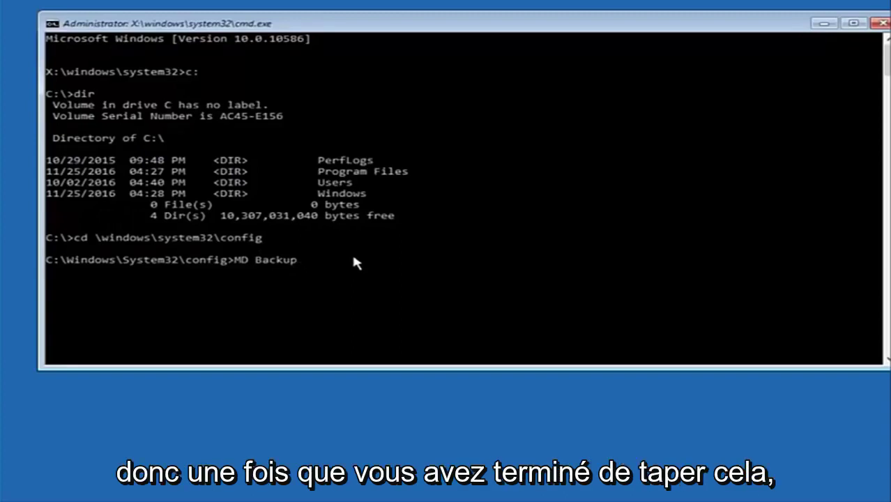
Run MD Backup to create the Backup folder, then start typing the 'copy' command
key("Return")
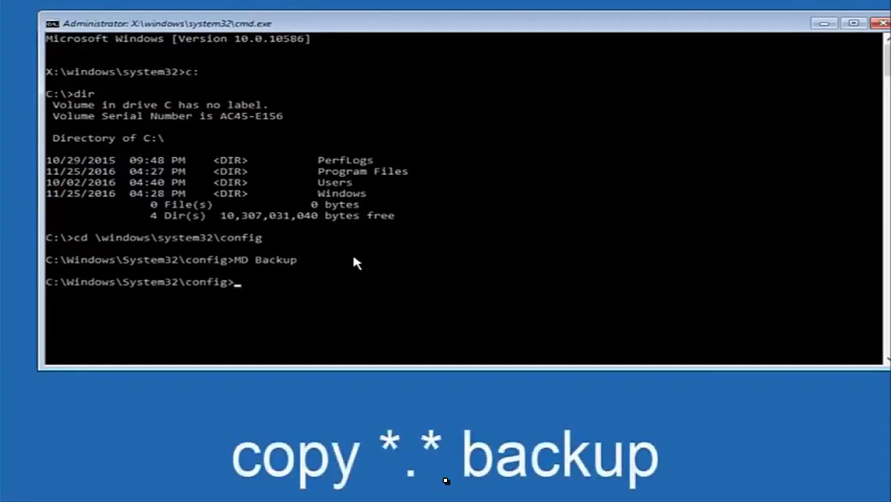
type("copy *.* ba")
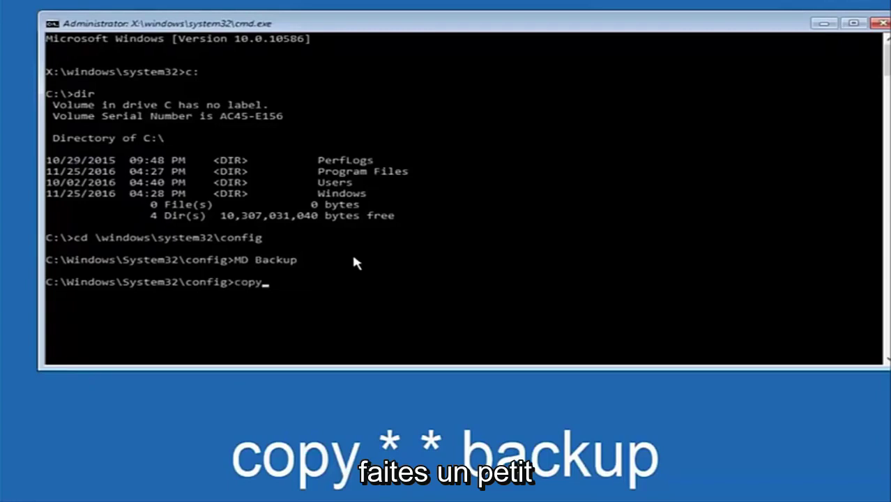
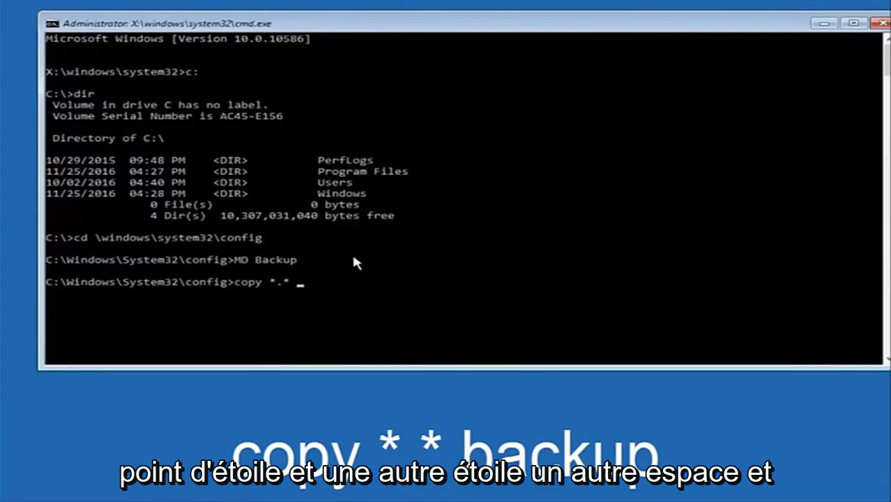
Run copy *.* backup to copy all 10 config hive files into the Backup folder
type("ckup")
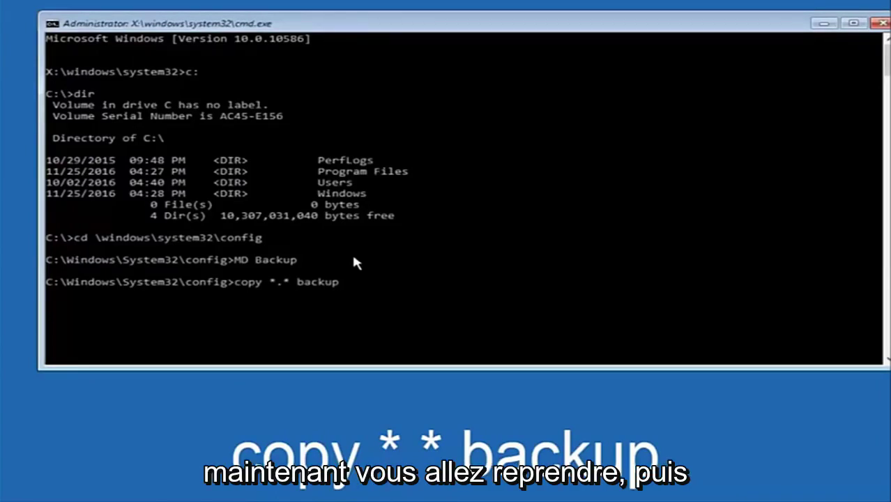
key("Return")
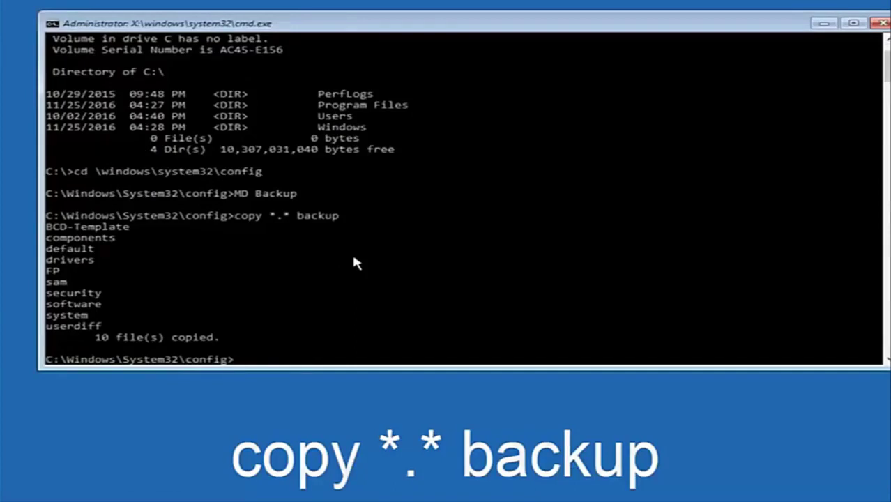
Change directory into C:\Windows\System32\config\RegBack with CD regback
type("CD")
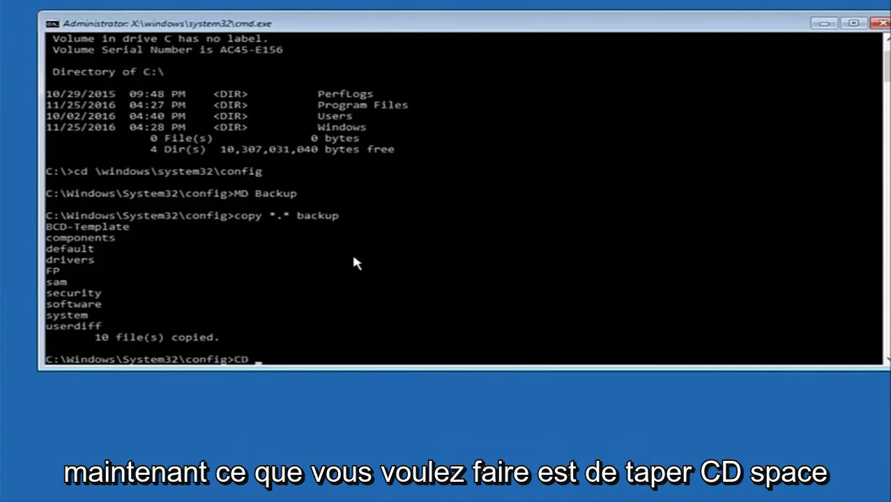
type(" re")
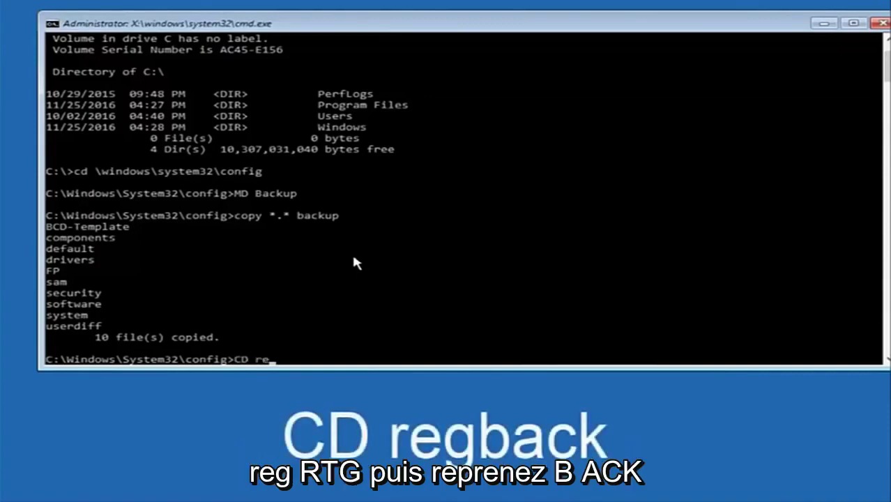
type("g")
type("back")
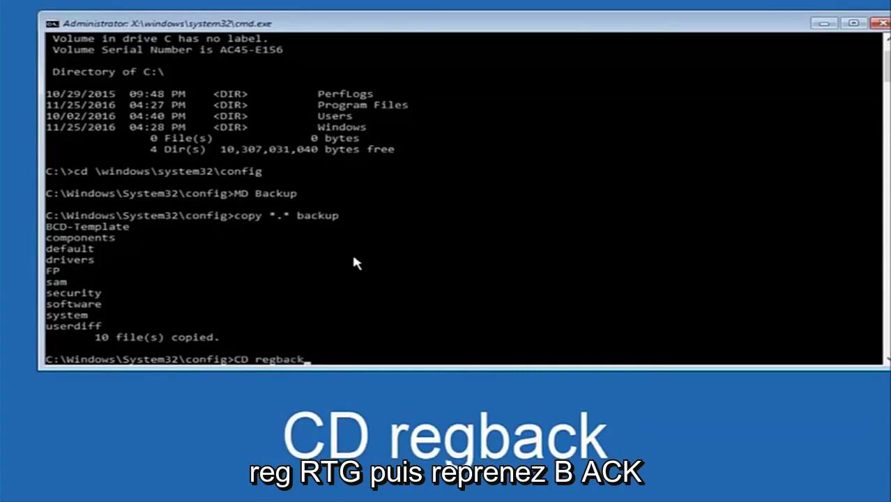
key("Return")
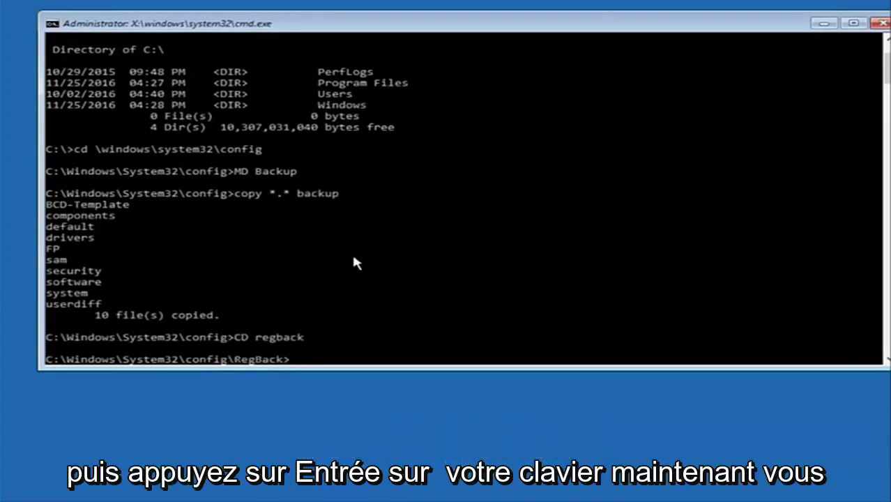
List RegBack with dir, revealing DEFAULT, SAM, SECURITY, SOFTWARE and SYSTEM, each 0 bytes
type("dir")
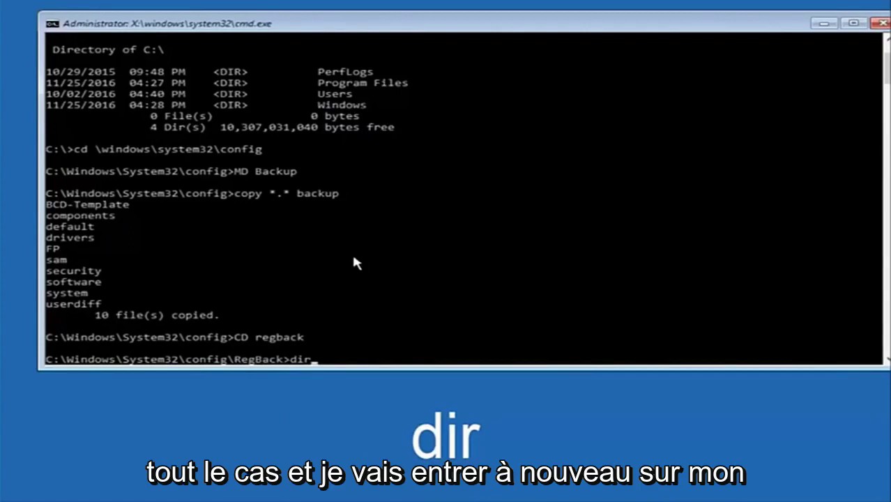
key("Return")
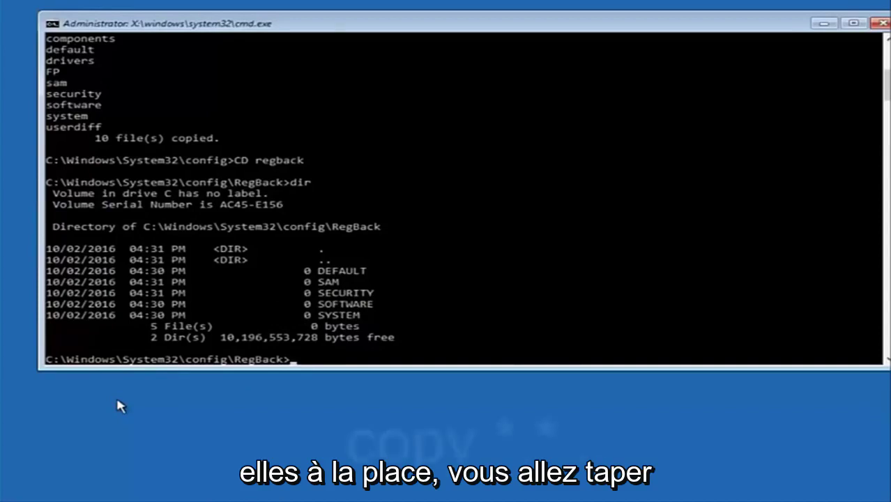
type("vop")
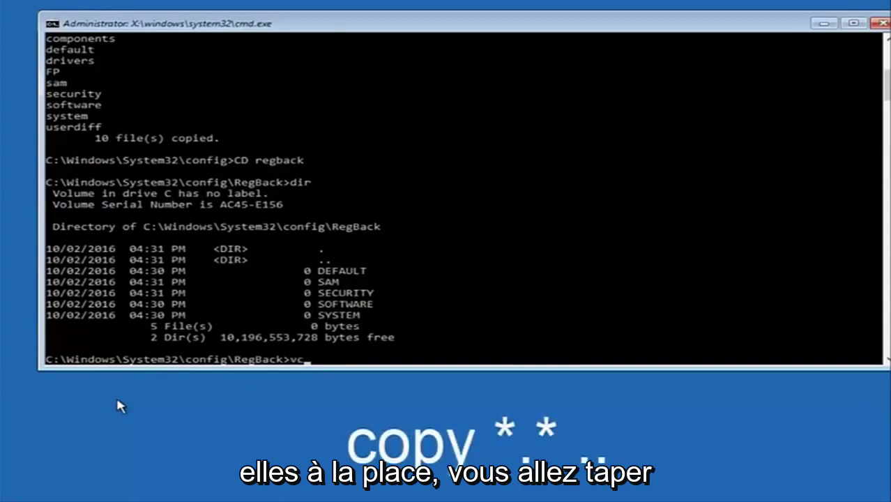
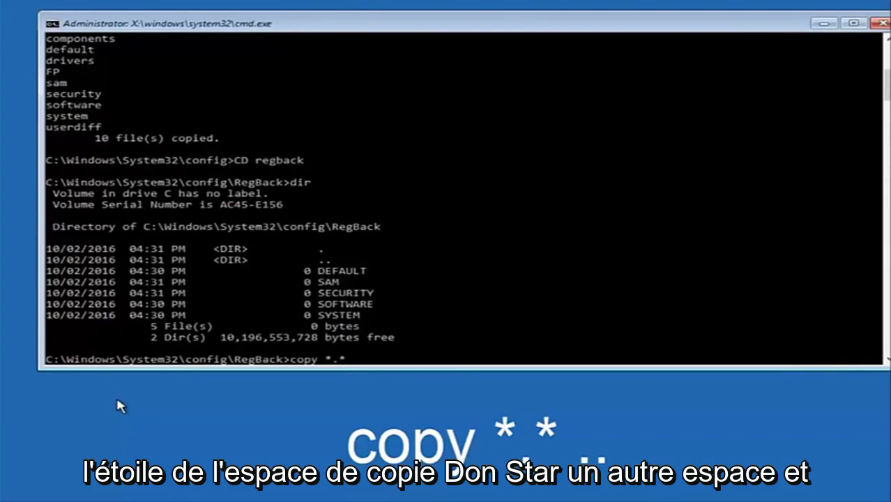
Run copy *.* .. from RegBack and overwrite all five existing hives (DEFAULT, SAM, SECURITY, SOFTWARE, SYSTEM)
type("..")
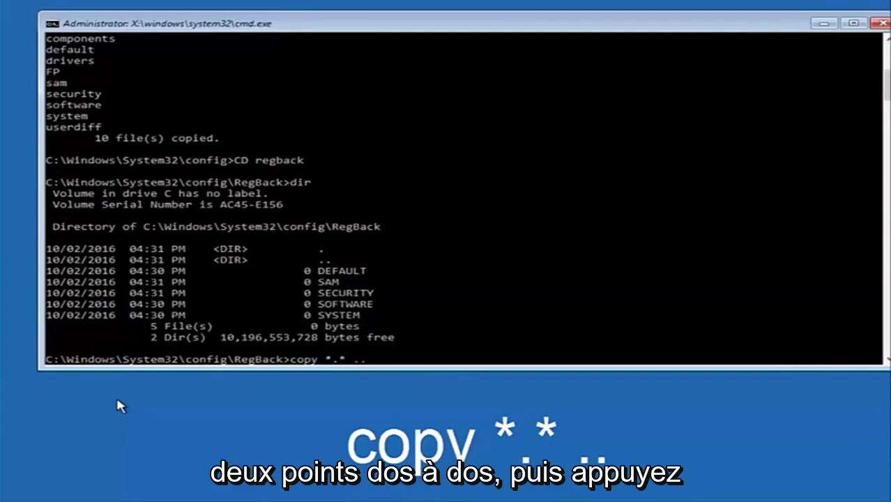
key("Return")
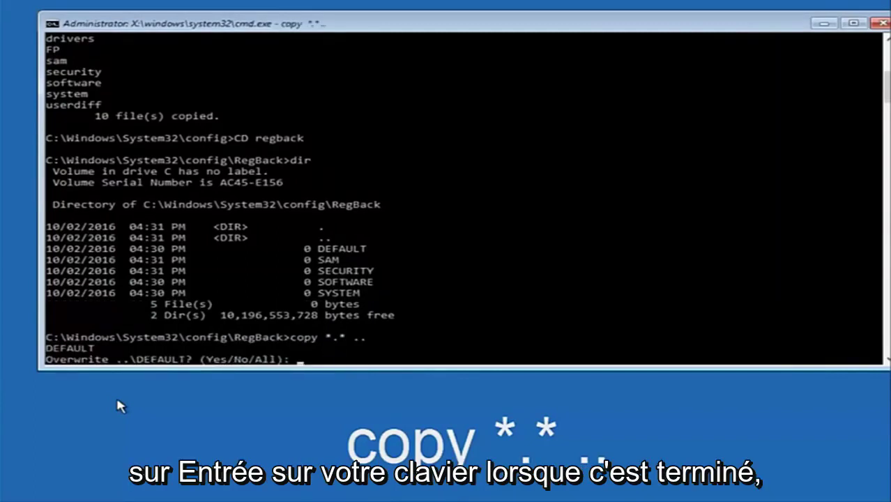
type("A")
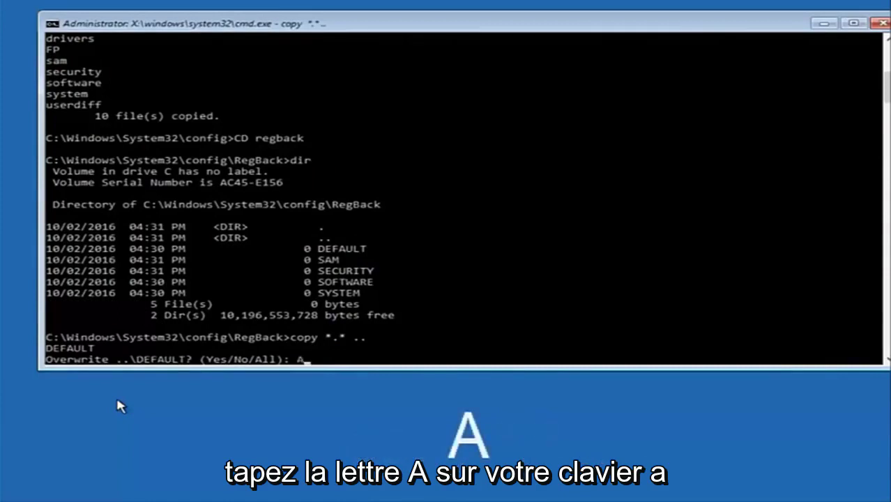
key("Return")
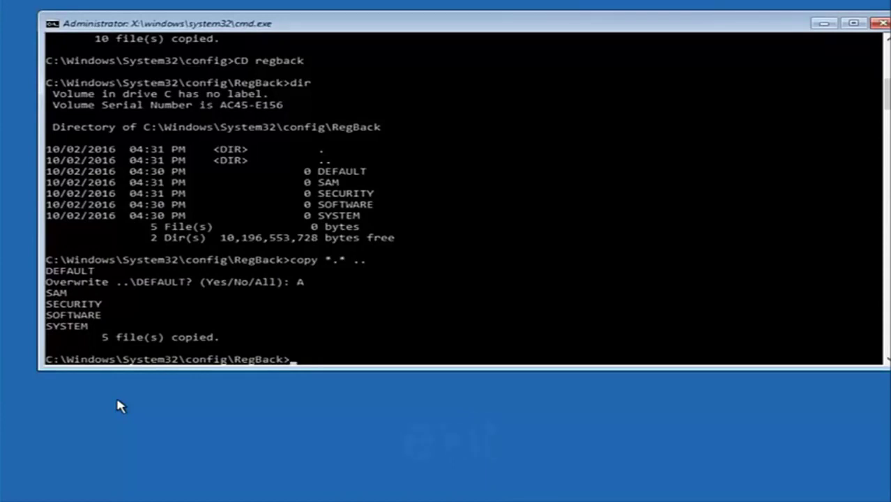
Exit the command prompt with the exit command
type("exit")
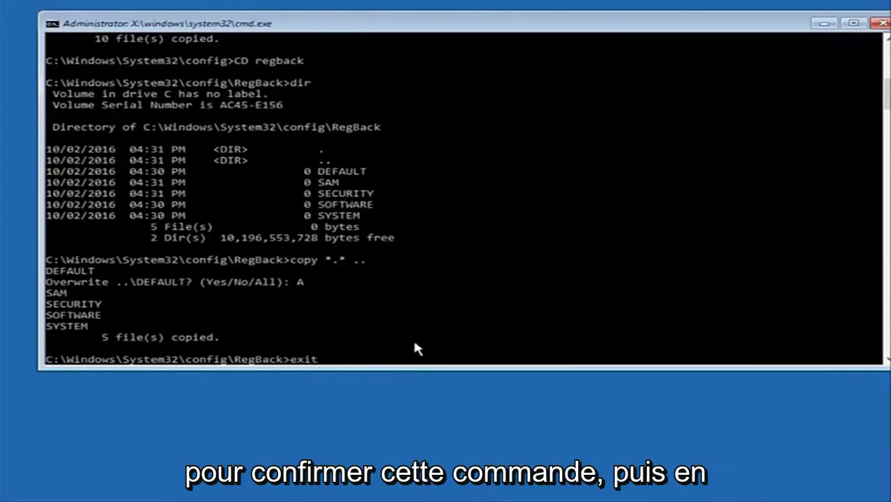
key("Return")
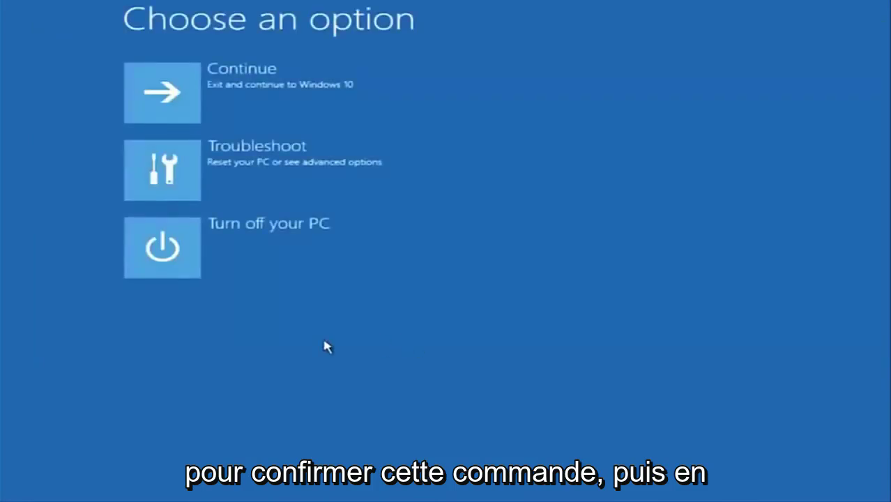
Choose Continue to exit recovery and boot into Windows 10
left_click(181, 103)
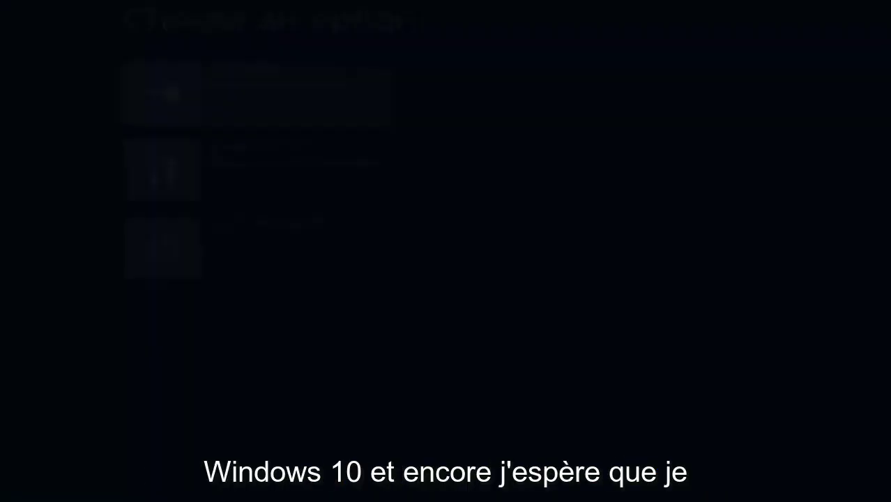